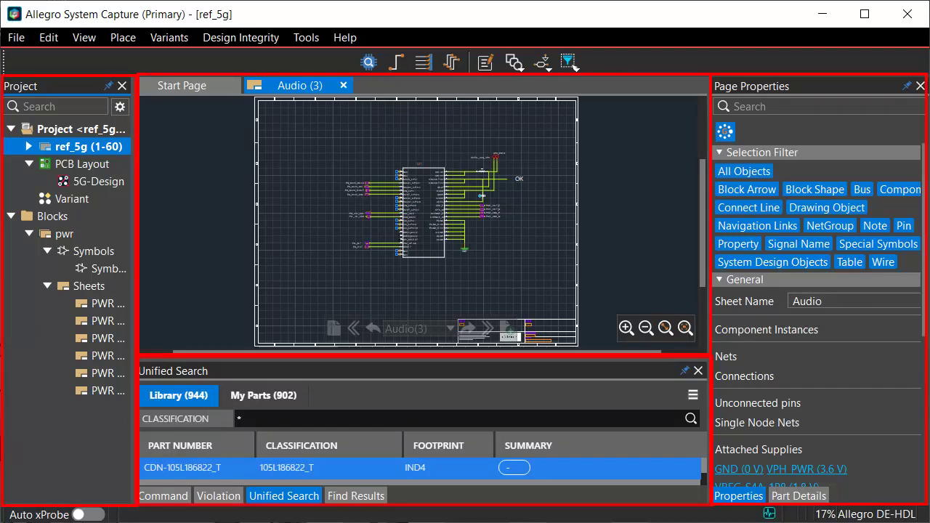
# - Close the Project, Page Properties and Unified Search panels, and bring back only the Project panel
pyautogui.click(123, 86)
pyautogui.click(920, 85)
pyautogui.click(918, 370)
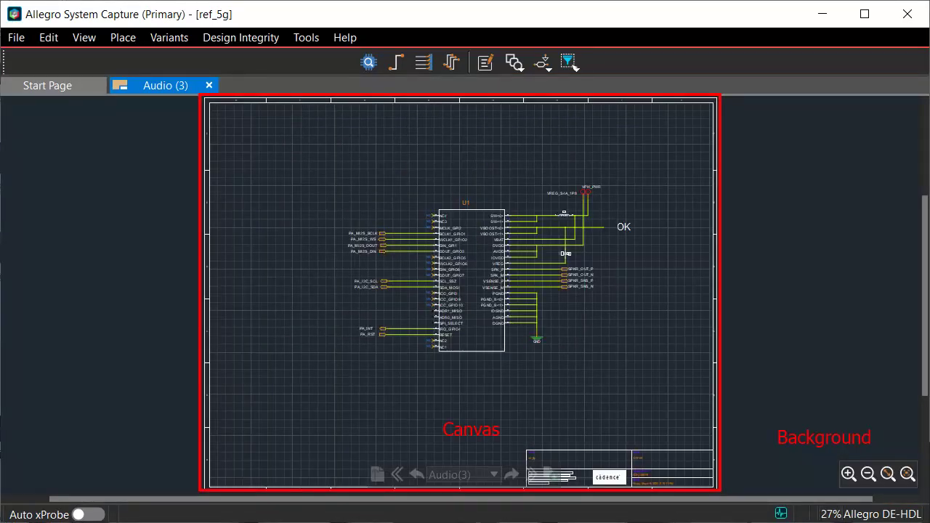
pyautogui.click(85, 38)
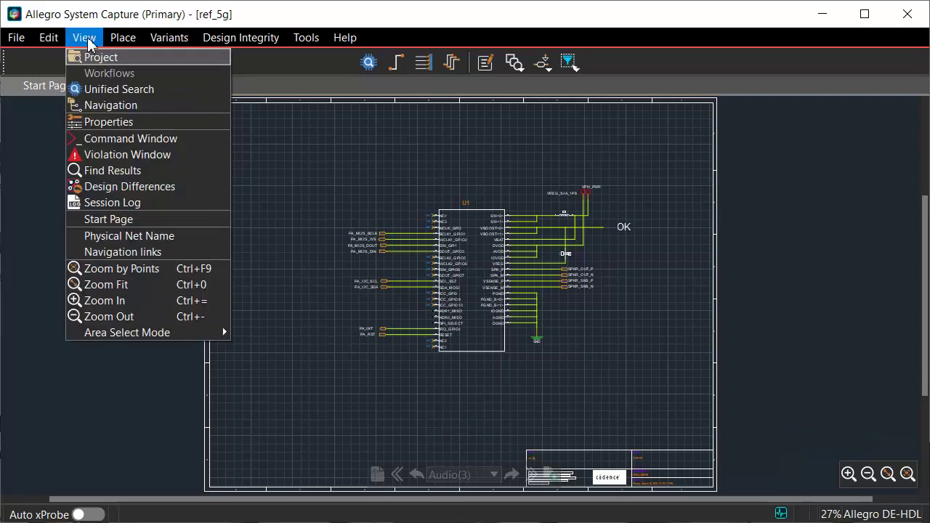
pyautogui.click(97, 67)
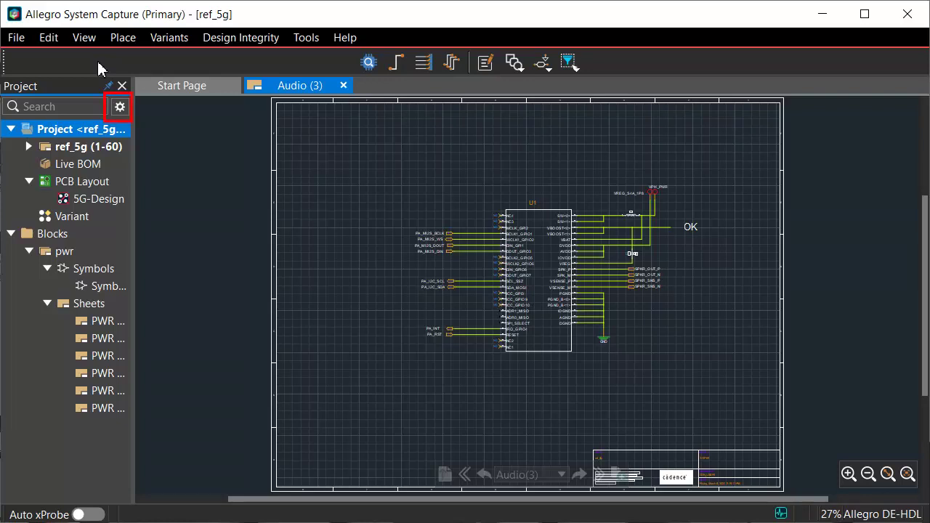
# - Hide Blocks, Live BOM and PCB Layout in the project tree, and show Blocks and PCB Layout again
pyautogui.click(120, 108)
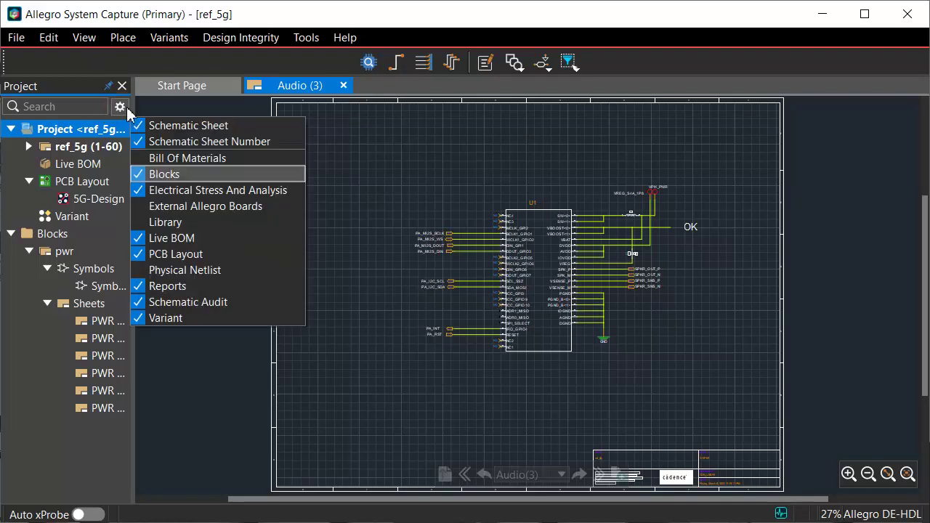
pyautogui.click(141, 173)
pyautogui.click(141, 240)
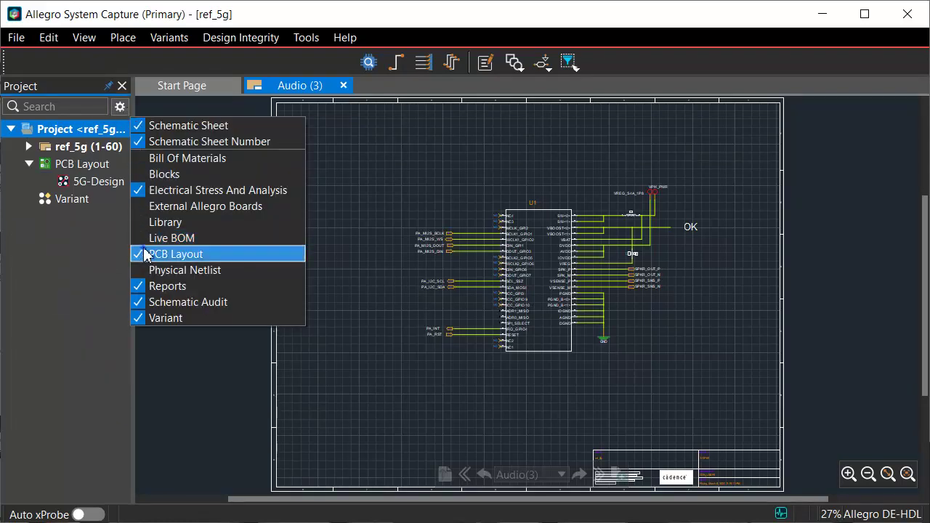
pyautogui.click(143, 253)
pyautogui.click(119, 106)
pyautogui.click(141, 175)
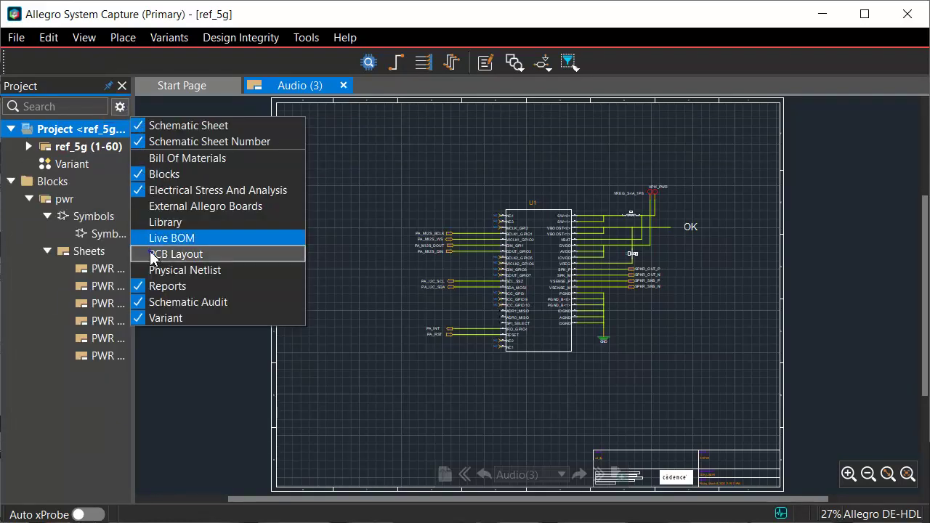
pyautogui.click(154, 255)
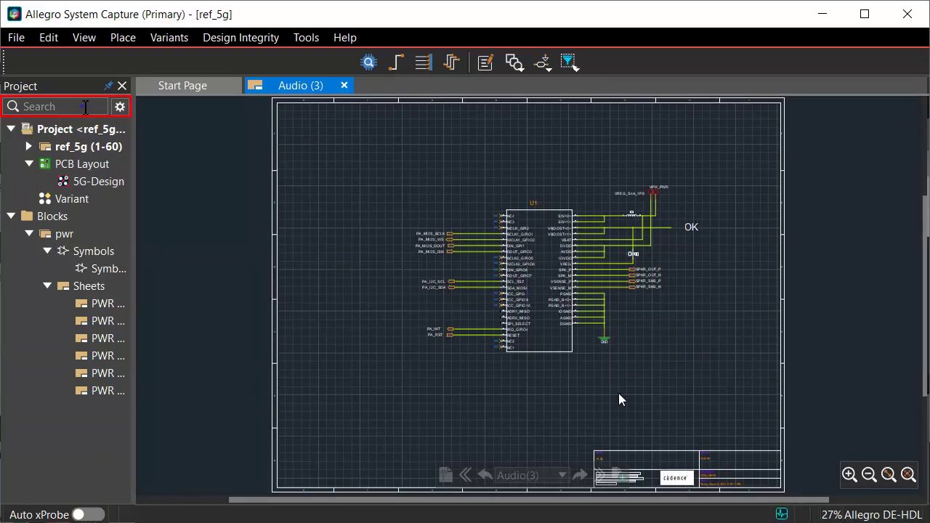
# - Search the project tree for "Audio" and "PA", and clear the search
pyautogui.click(85, 107)
pyautogui.write('Audio')
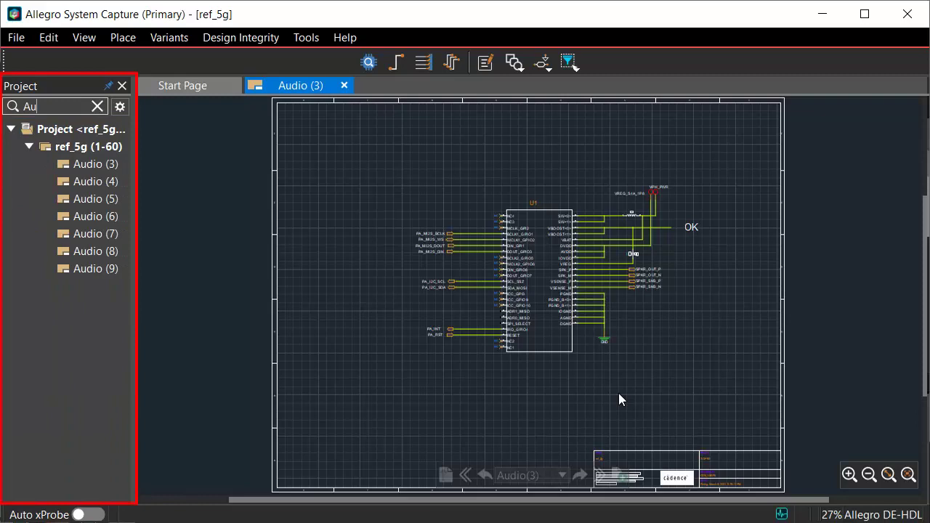
pyautogui.press('BackSpace')
pyautogui.press('BackSpace')
pyautogui.press('BackSpace')
pyautogui.press('BackSpace')
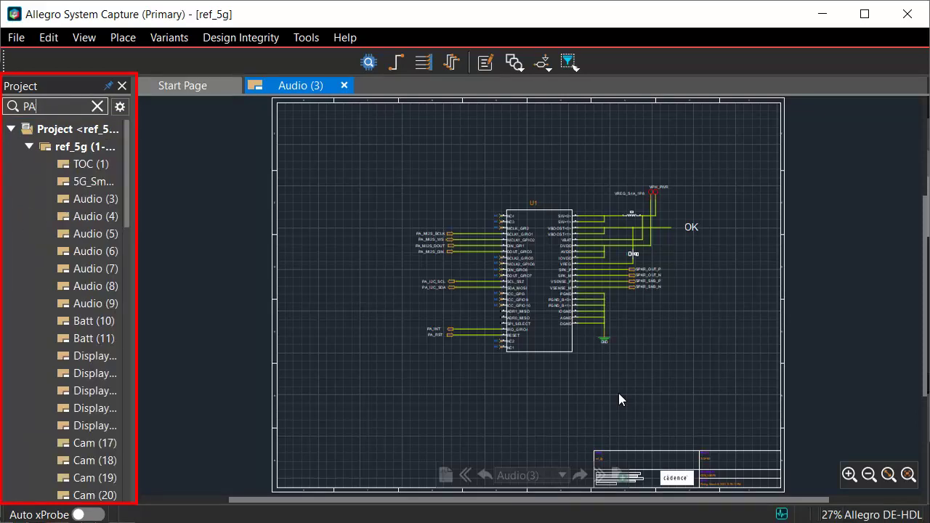
pyautogui.click(97, 106)
# - Display the Properties panel and review the block properties of the ref_5g design, including its attached supplies
pyautogui.click(85, 38)
pyautogui.click(118, 123)
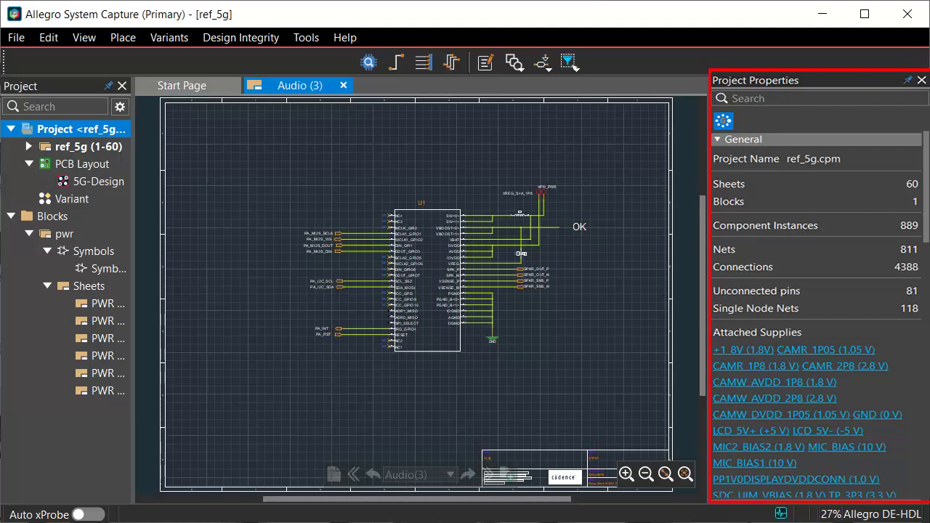
pyautogui.click(87, 146)
pyautogui.scroll(-3, 873, 377)
pyautogui.scroll(-10, 872, 376)
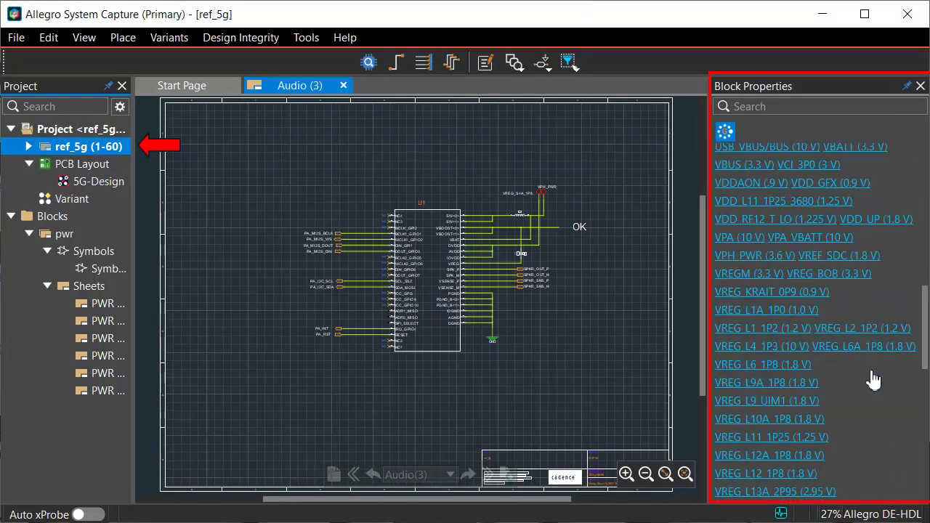
pyautogui.scroll(8, 872, 379)
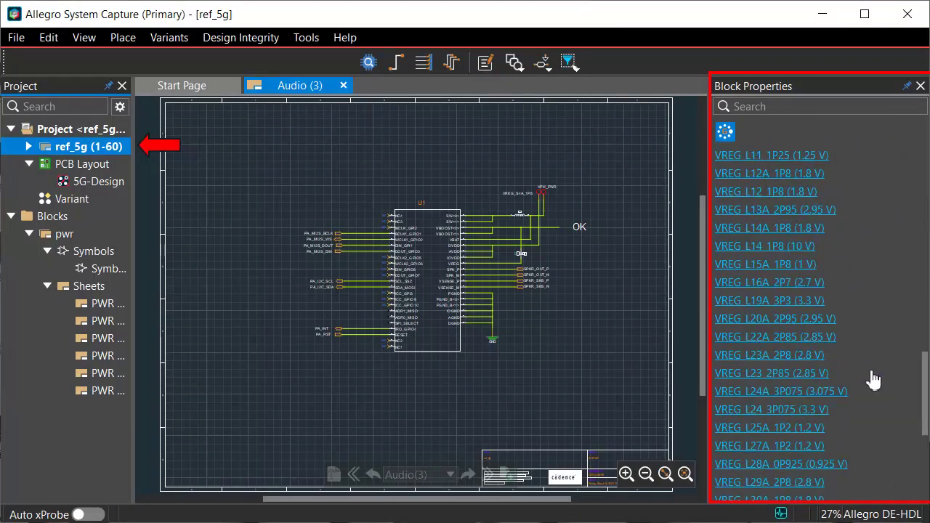
pyautogui.scroll(10, 872, 379)
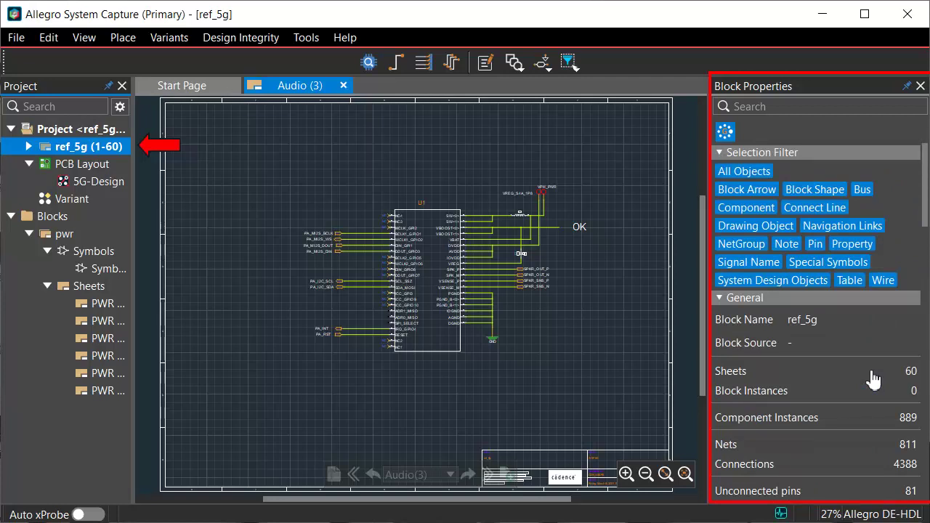
# - Review the block properties of the pwr block, from its general data to its attached supplies
pyautogui.click(85, 234)
pyautogui.scroll(-10, 845, 363)
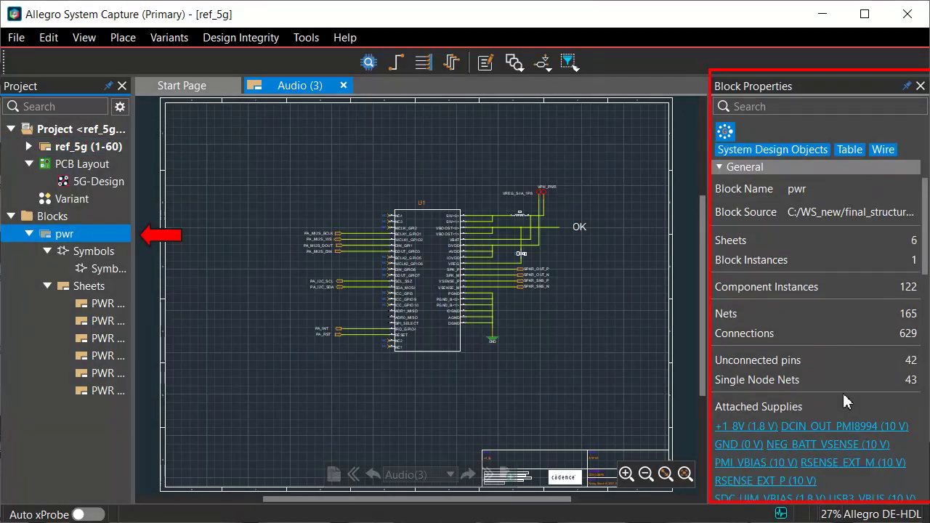
pyautogui.scroll(5, 846, 401)
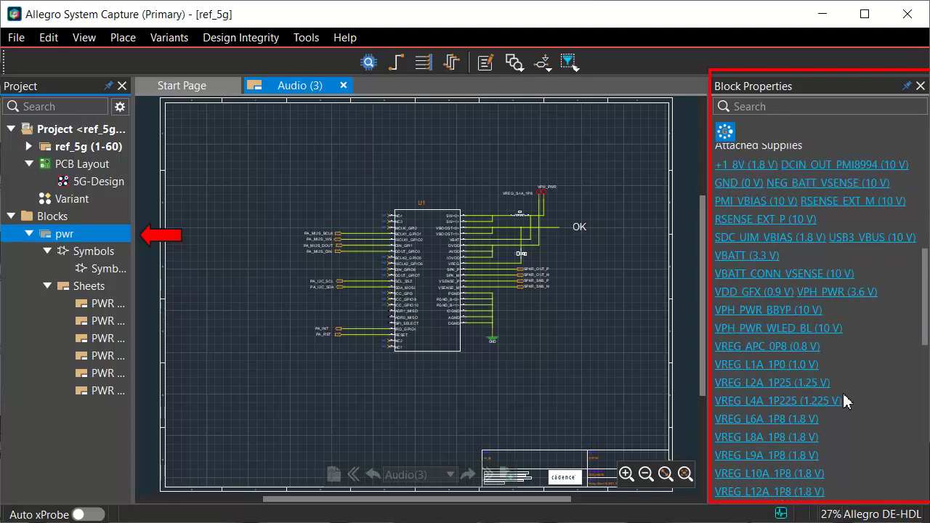
pyautogui.scroll(3, 843, 396)
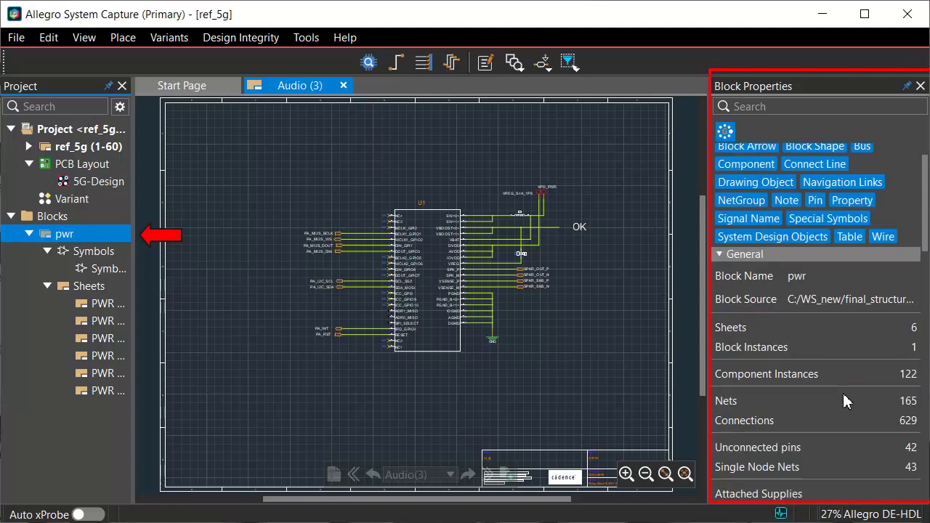
# - Review the page properties of the Audio (3) sheet in ref_5g, including its border and grid settings
pyautogui.click(30, 147)
pyautogui.click(102, 198)
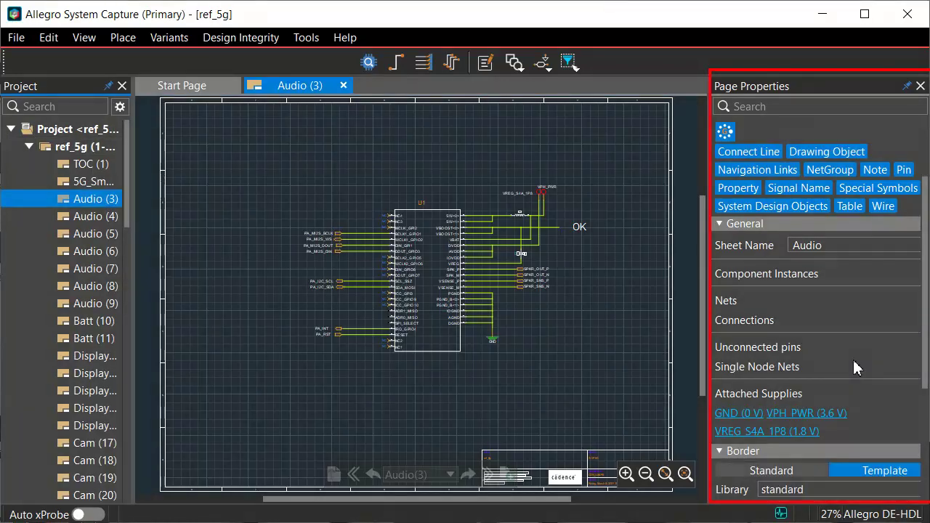
pyautogui.scroll(-5, 854, 361)
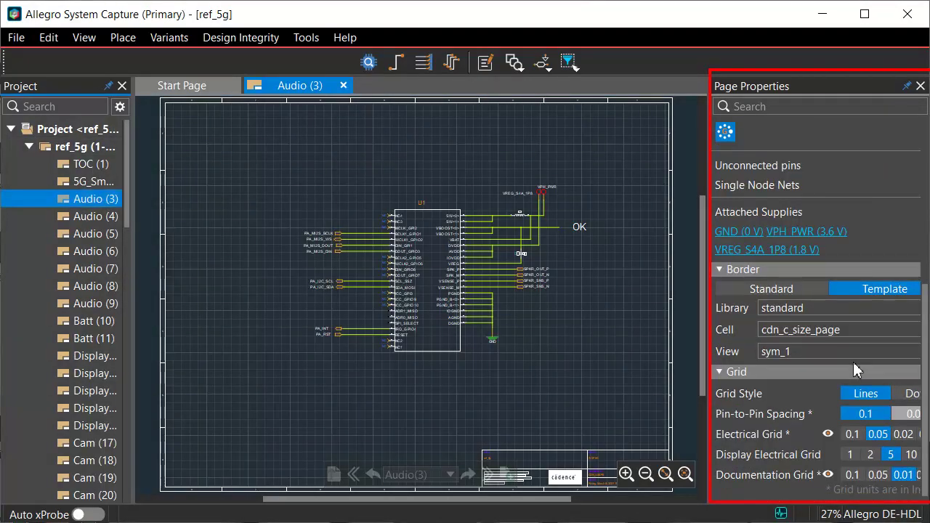
pyautogui.scroll(6, 854, 365)
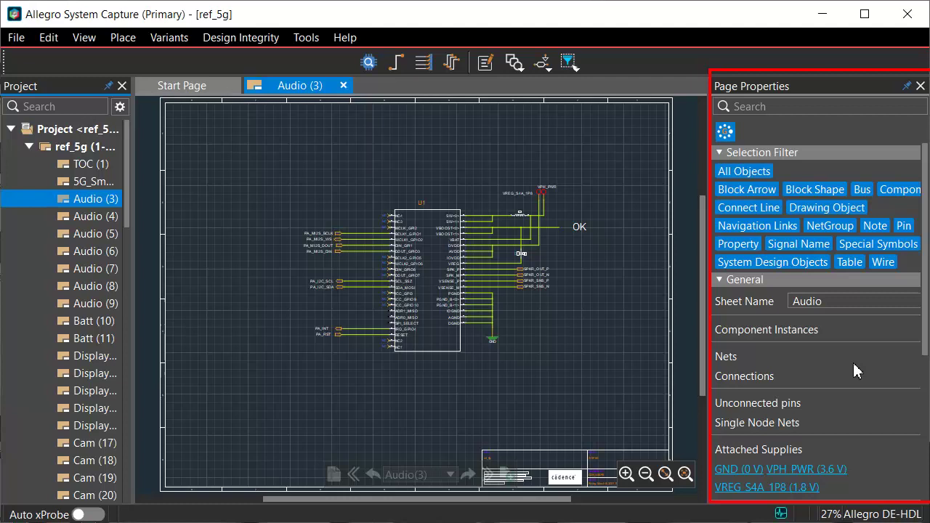
pyautogui.click(29, 146)
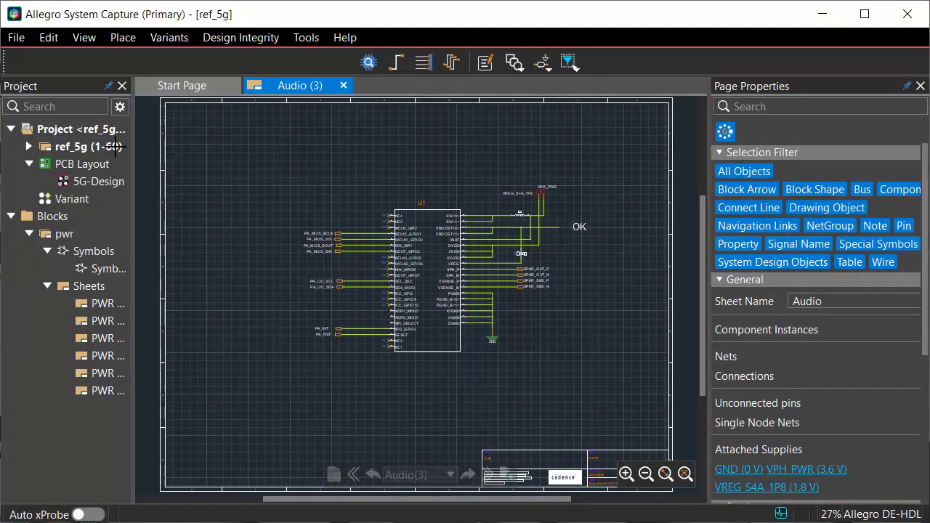
# - Select component U1 on the Audio sheet and review its properties, attributes and symbol view
pyautogui.click(433, 290)
pyautogui.scroll(-10, 834, 324)
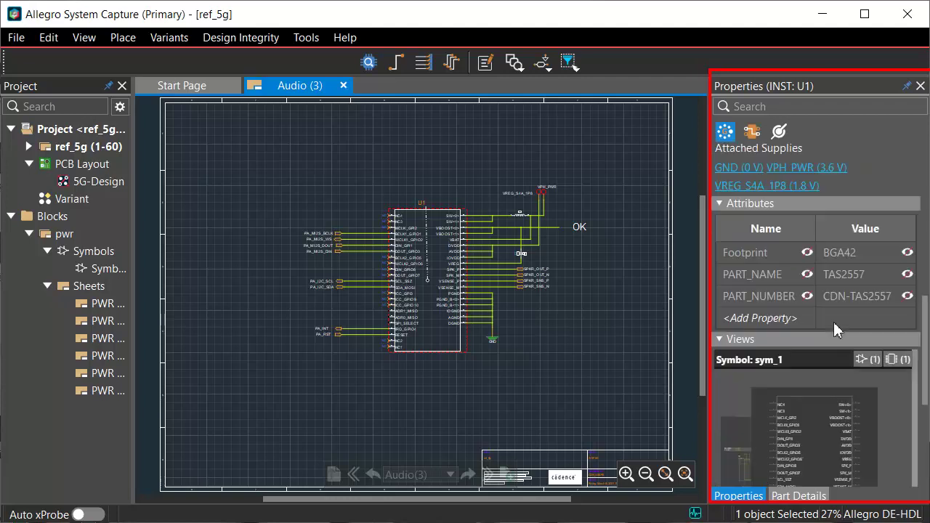
pyautogui.scroll(10, 834, 323)
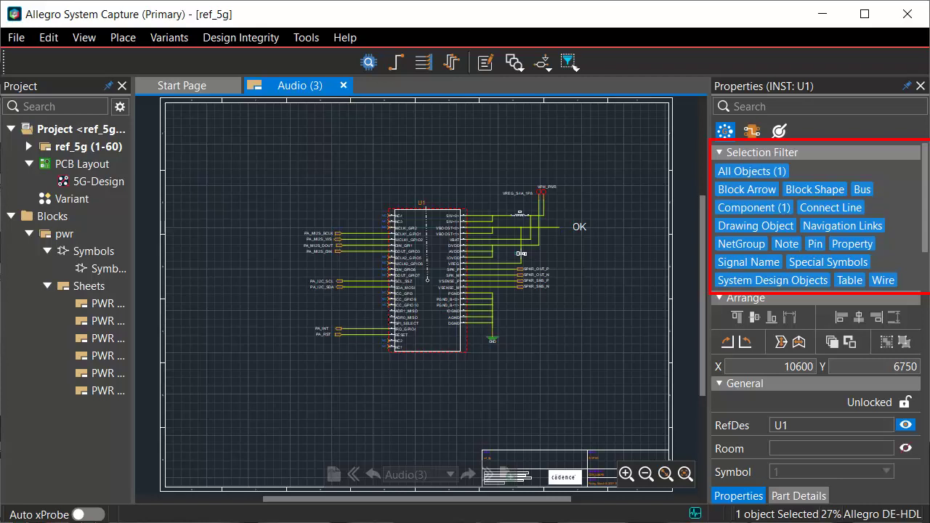
# - Area-select the whole circuit, limit the selection filter to pins, and area-select the circuit's pins
pyautogui.moveTo(612, 167); pyautogui.dragTo(253, 365)
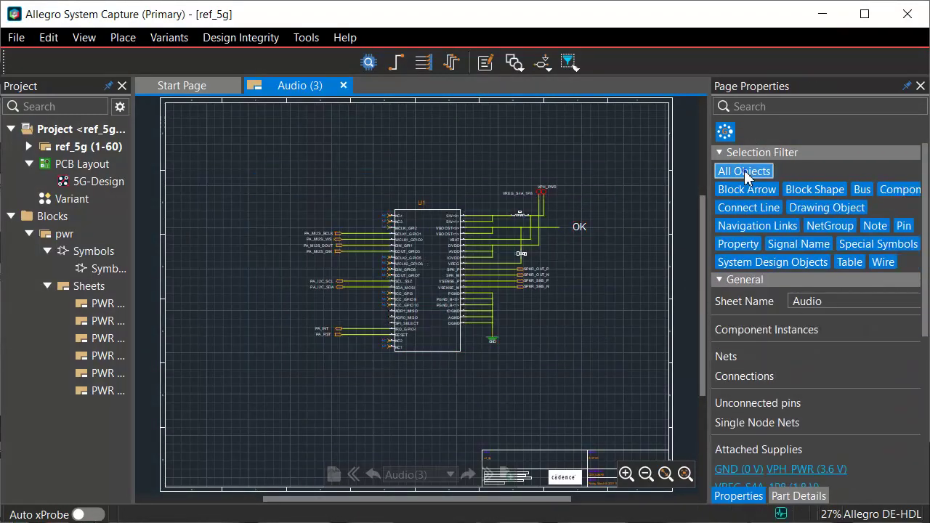
pyautogui.click(743, 171)
pyautogui.click(904, 227)
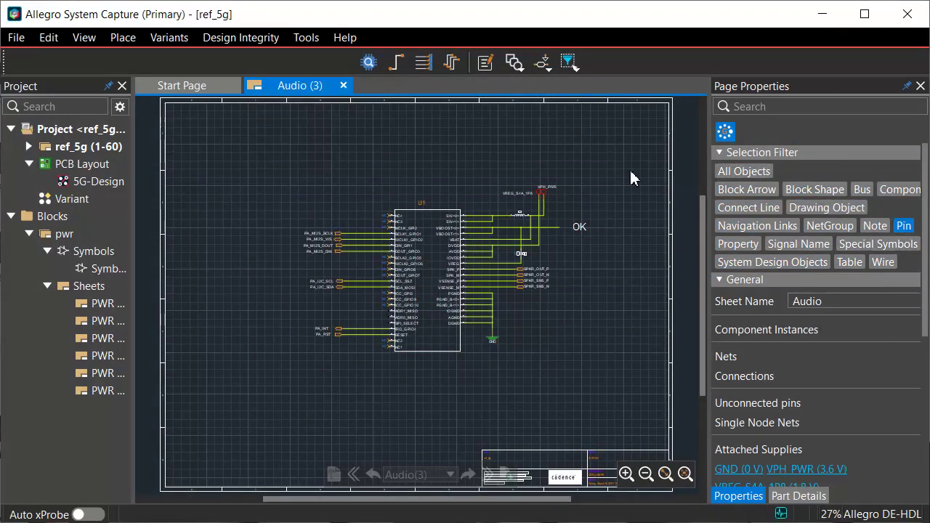
pyautogui.moveTo(630, 167); pyautogui.dragTo(244, 378)
# - Add components to the selection filter, area-select the circuit's components and pins, and clear the selection
pyautogui.click(899, 191)
pyautogui.moveTo(615, 174); pyautogui.dragTo(231, 388)
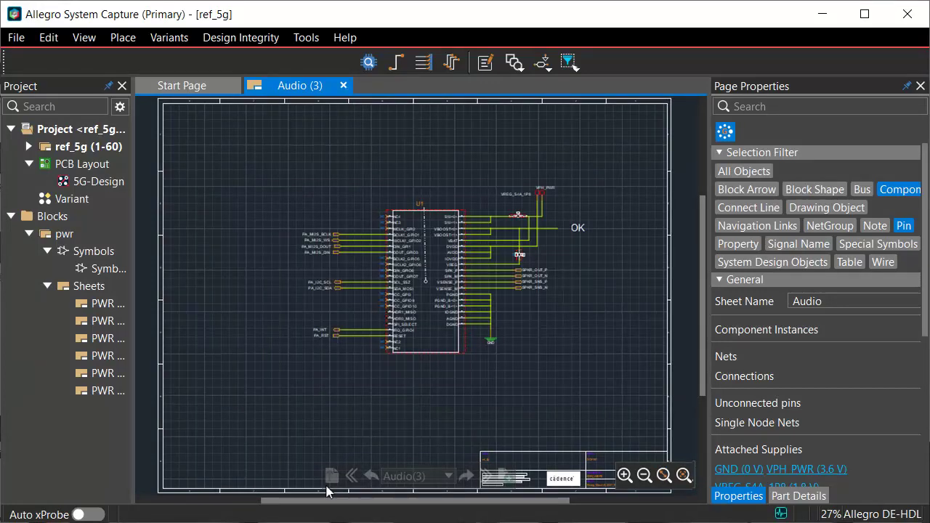
pyautogui.click(326, 488)
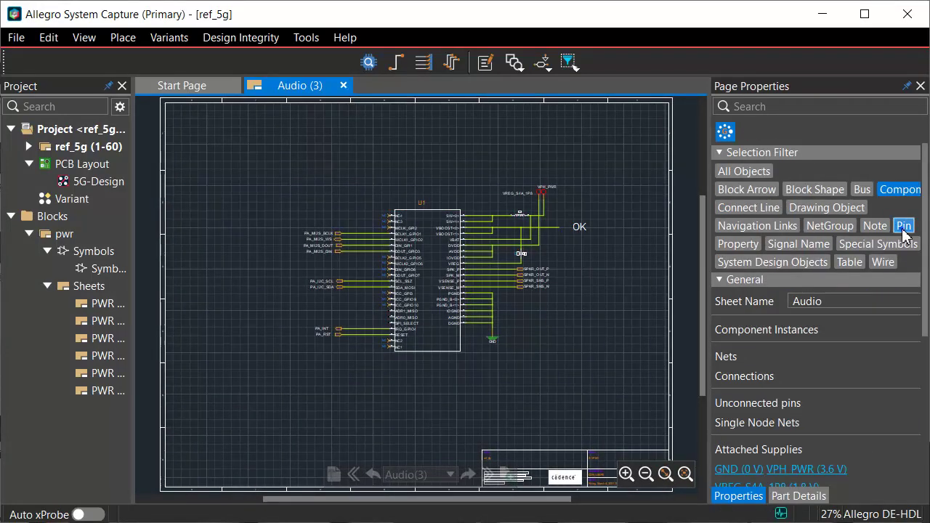
# - Limit the selection filter to wires, area-select the circuit's wires, and reset the filter to all objects
pyautogui.click(894, 264)
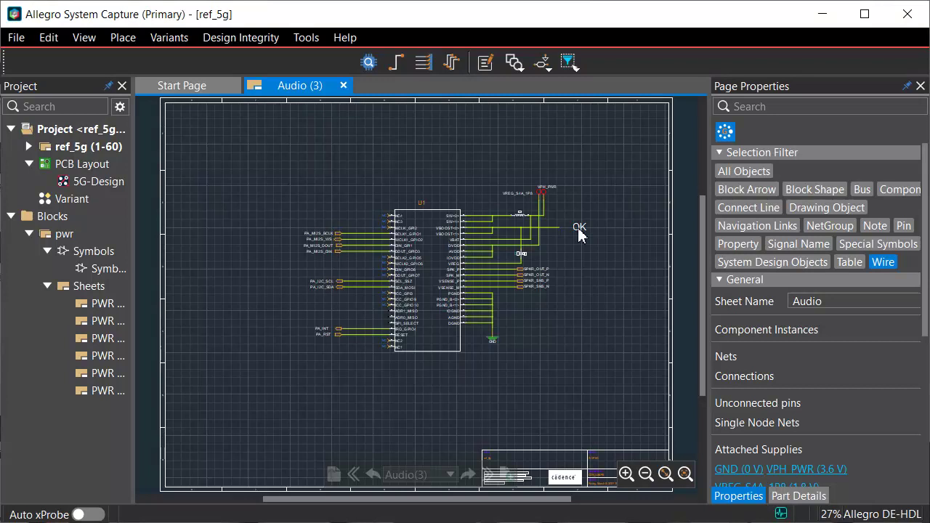
pyautogui.moveTo(616, 174); pyautogui.dragTo(291, 366)
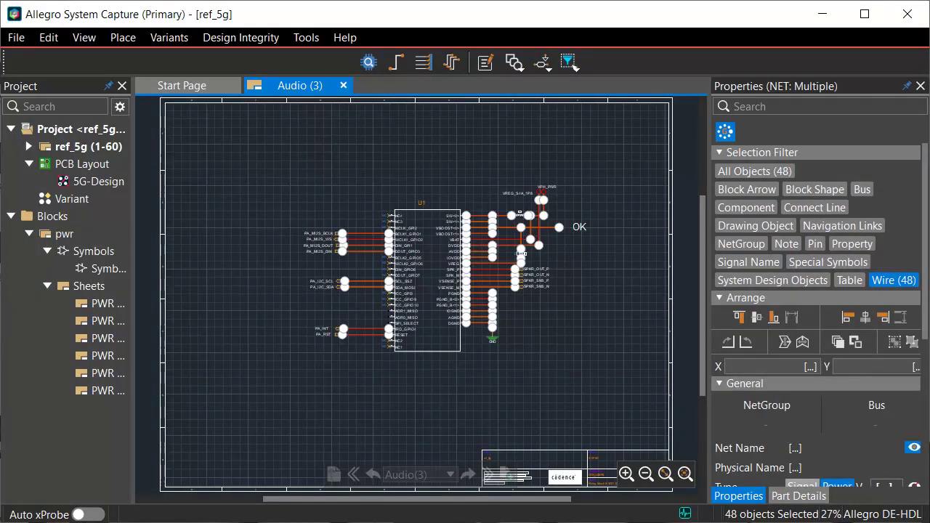
pyautogui.click(753, 175)
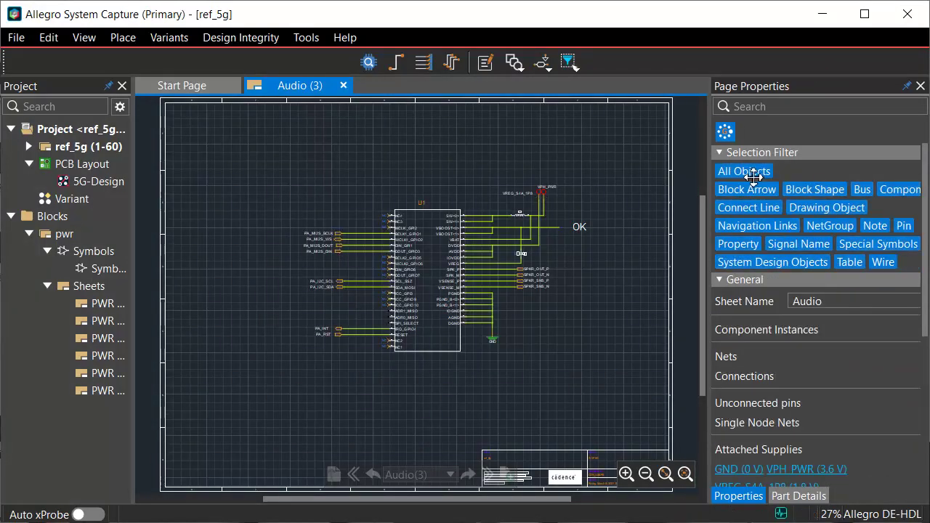
# - Select the PA_MI2S_BCLK wire and review its net properties, attributes and line formatting
pyautogui.click(364, 233)
pyautogui.scroll(-3, 810, 335)
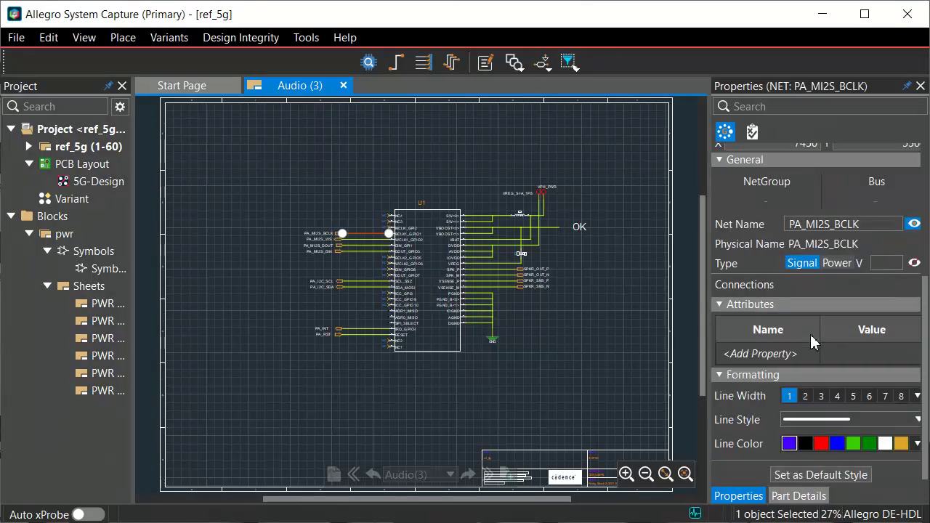
pyautogui.scroll(3, 810, 335)
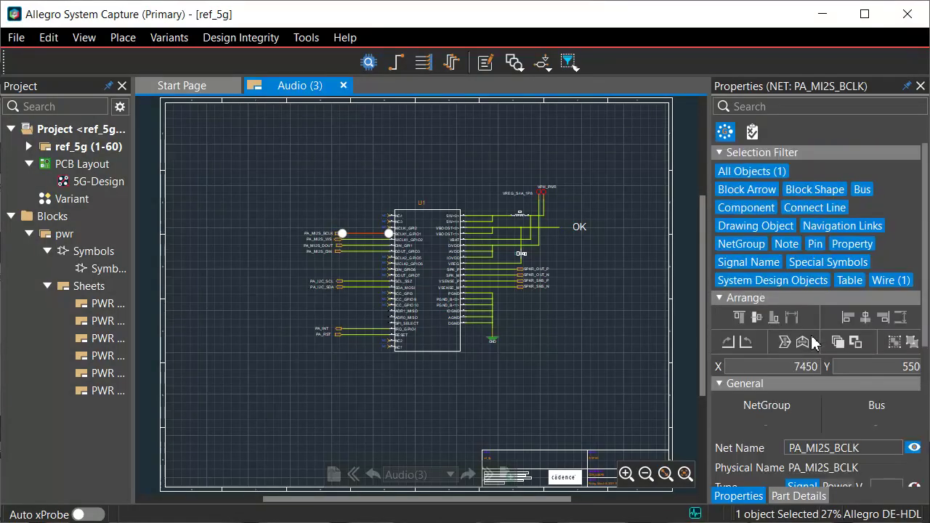
pyautogui.scroll(-3, 811, 335)
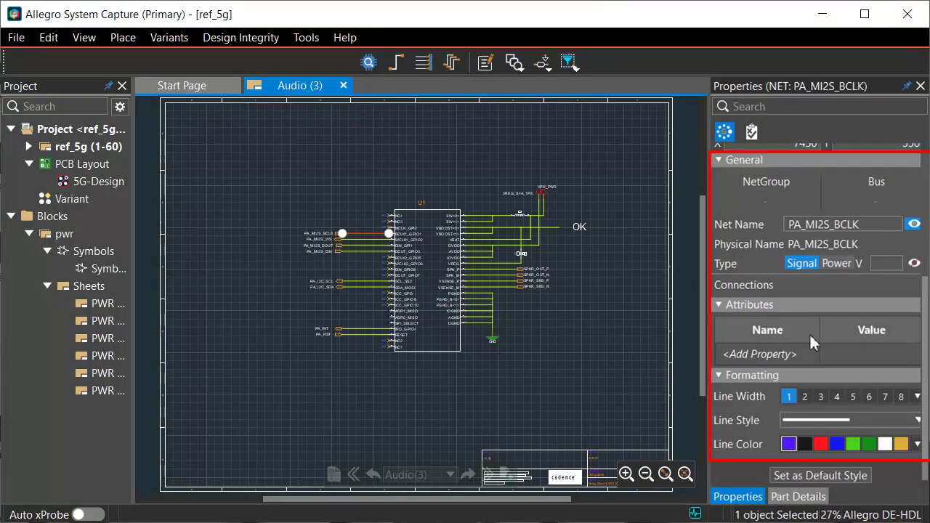
pyautogui.scroll(3, 810, 333)
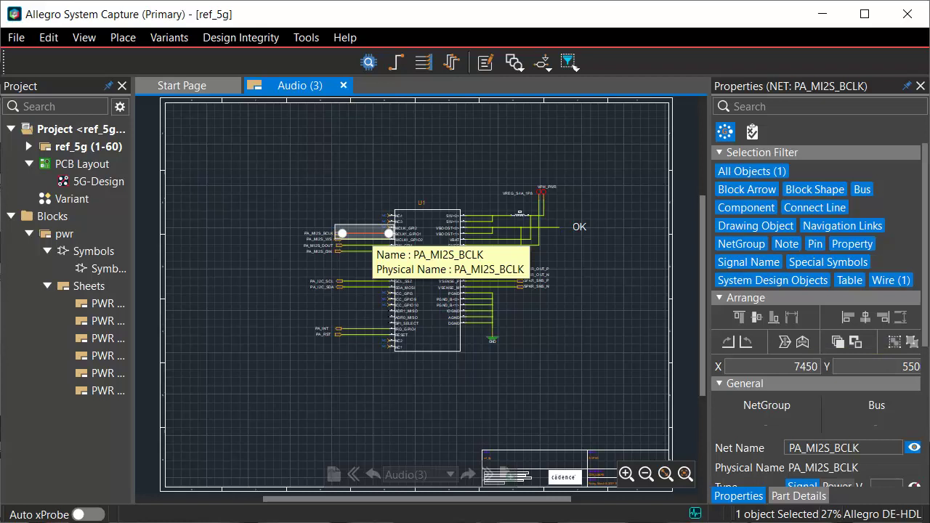
# - Open the PA_MI2S_BCLK net in the Navigation panel and list its ports and pins
pyautogui.rightClick(367, 232)
pyautogui.click(411, 504)
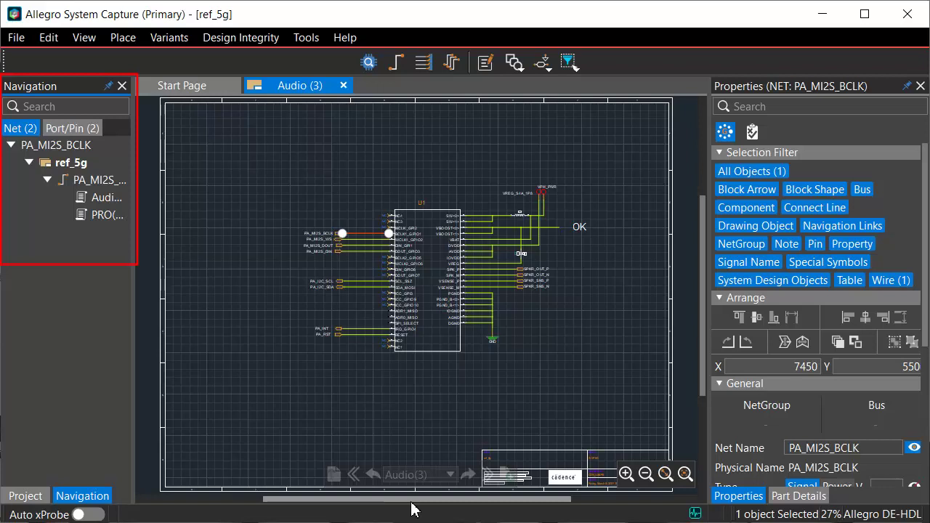
pyautogui.click(91, 131)
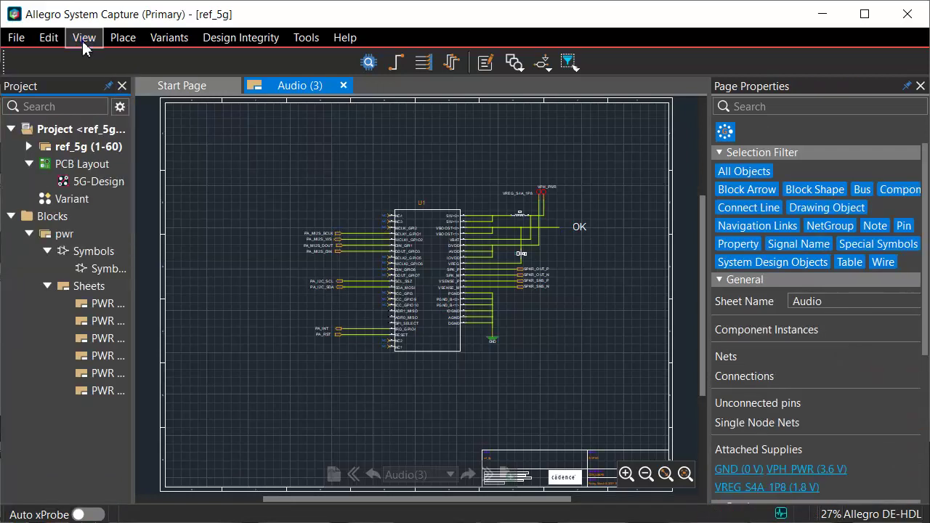
# - Open Unified Search and browse the part numbers, footprints and summaries in the Library list
pyautogui.click(84, 37)
pyautogui.click(116, 88)
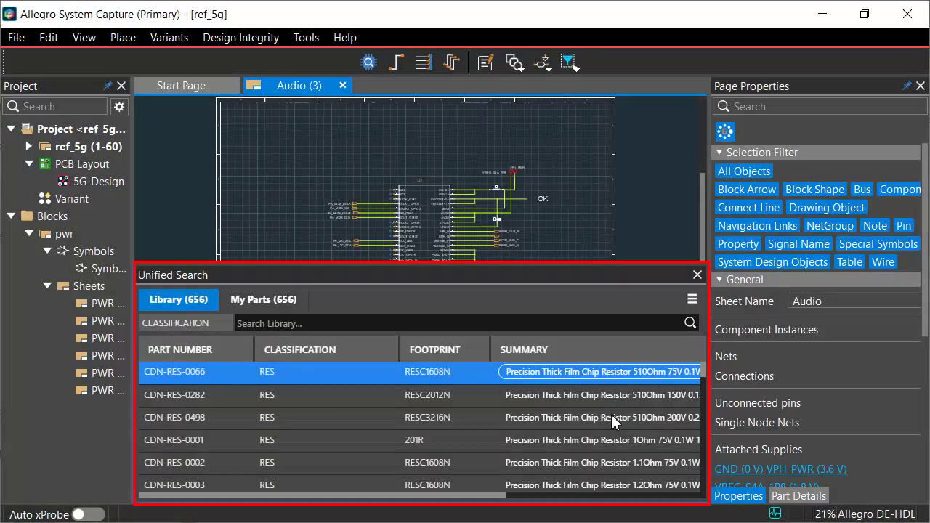
pyautogui.scroll(-3, 612, 422)
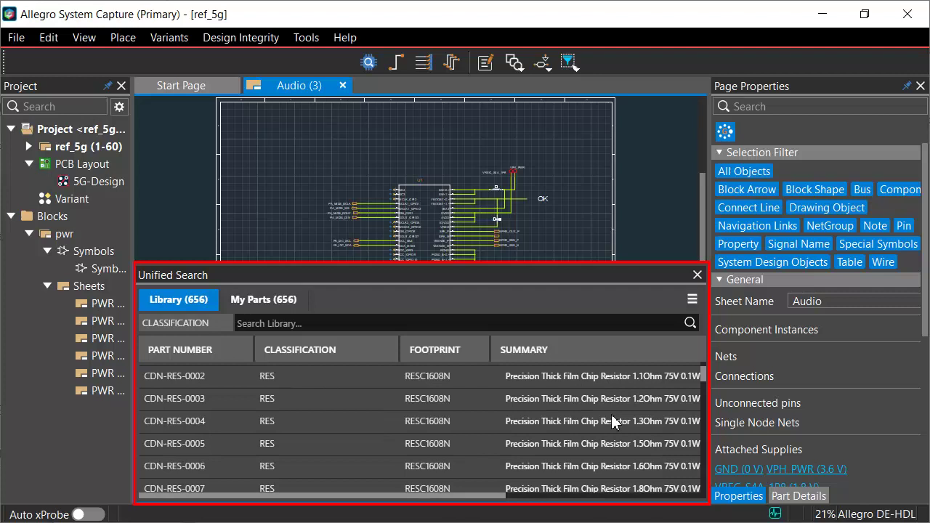
pyautogui.scroll(-3, 613, 420)
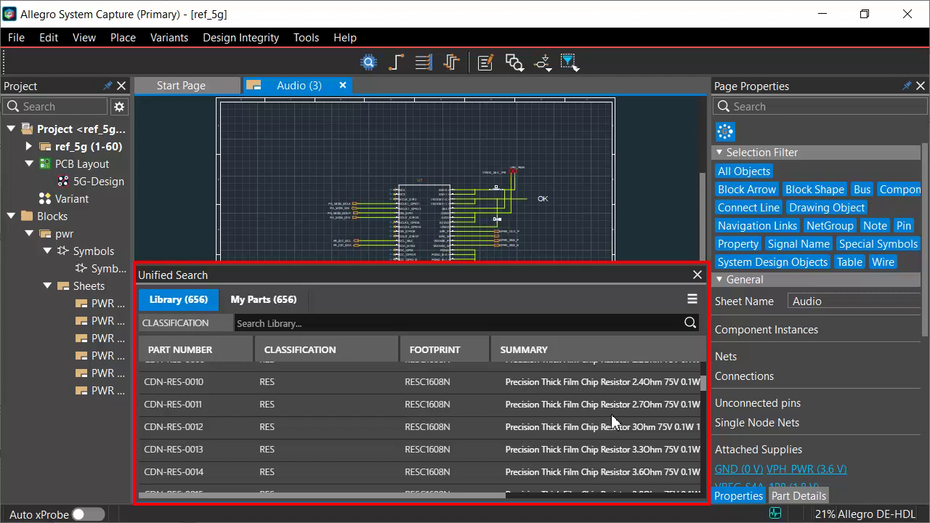
pyautogui.scroll(3, 612, 415)
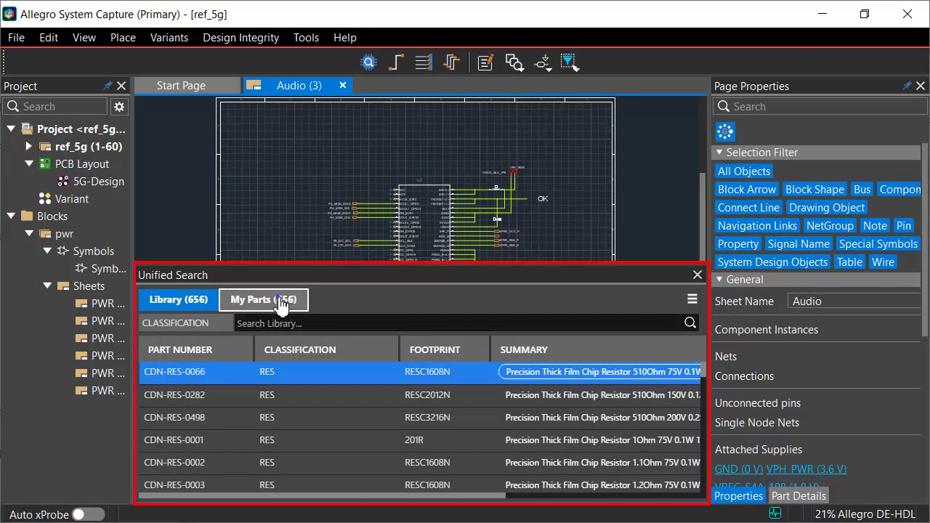
# - Browse the My Parts list in Unified Search, and look through the Library list again
pyautogui.click(264, 300)
pyautogui.scroll(-2, 456, 434)
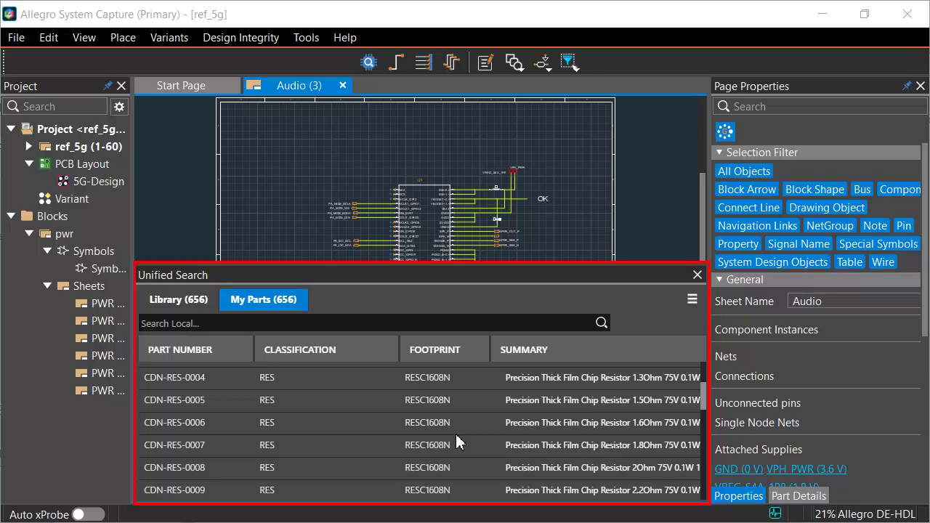
pyautogui.scroll(-3, 456, 434)
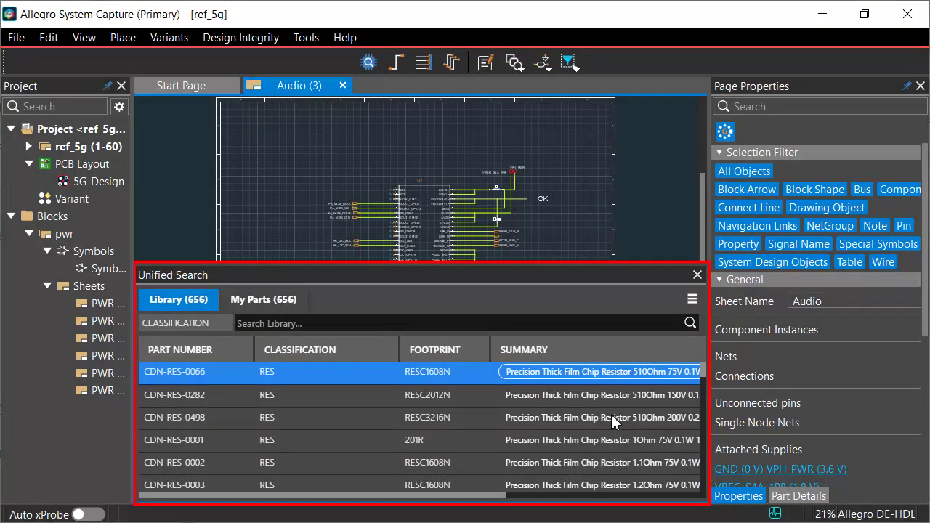
pyautogui.scroll(-2, 612, 416)
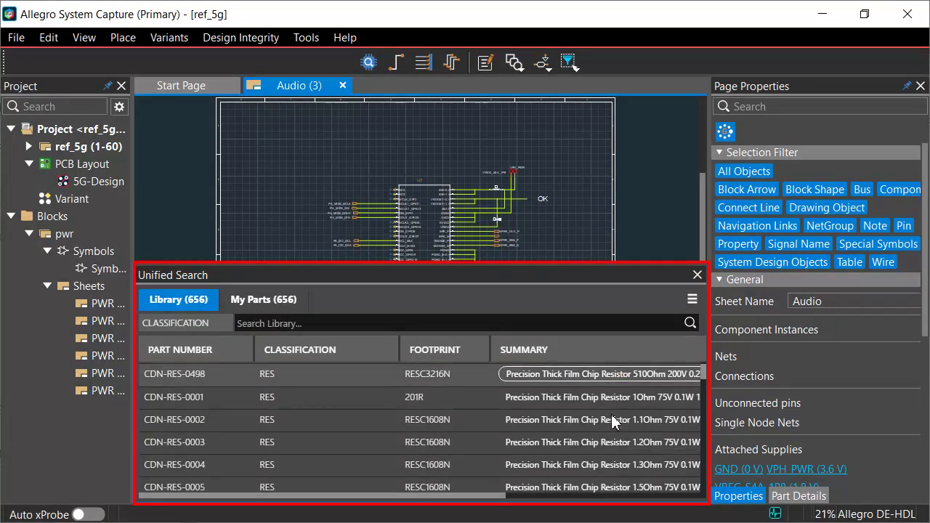
pyautogui.scroll(-2, 611, 414)
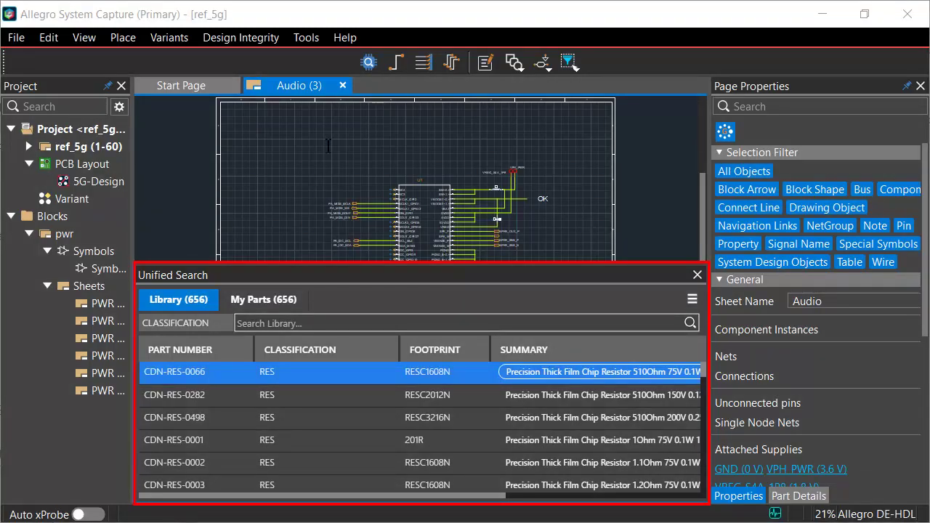
# - Search the part library for "res", browse the results, and refine the search to "res 10ohm"
pyautogui.click(370, 324)
pyautogui.write('res')
pyautogui.scroll(-2, 382, 426)
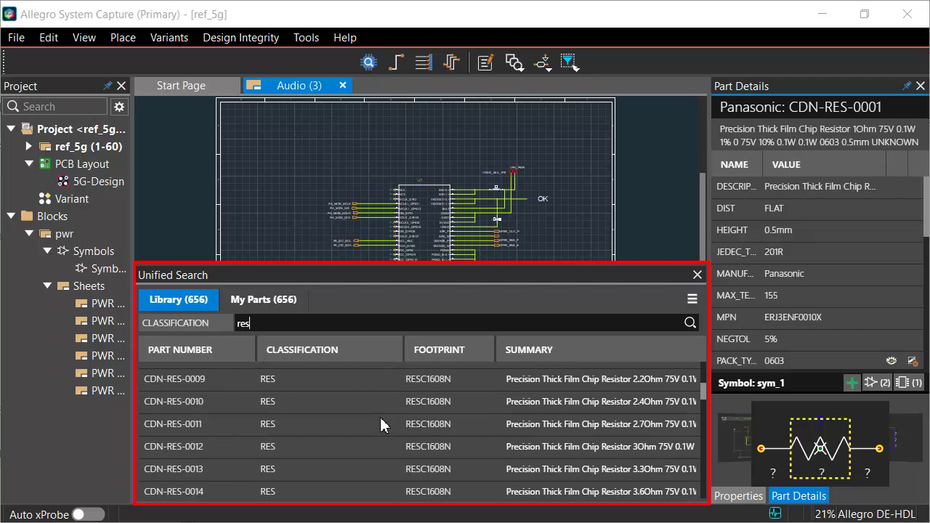
pyautogui.scroll(-1, 383, 426)
pyautogui.scroll(3, 382, 426)
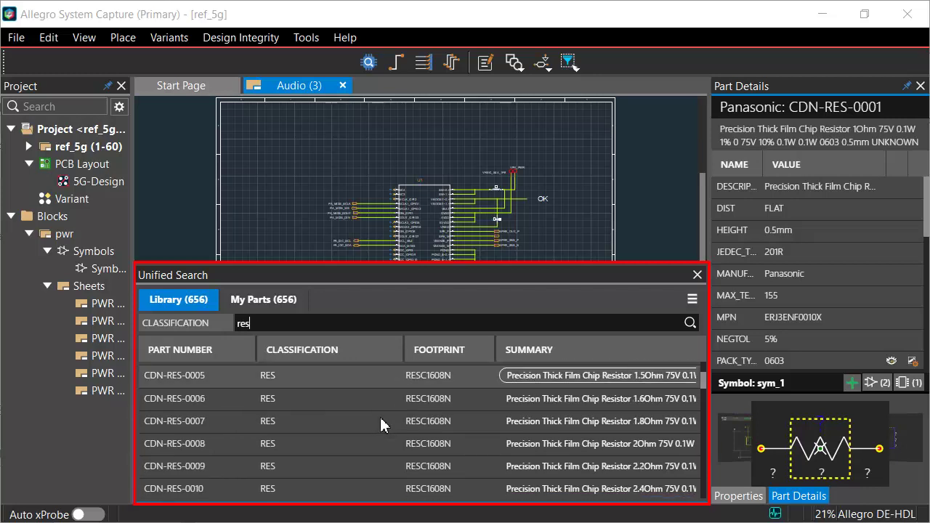
pyautogui.scroll(-2, 382, 426)
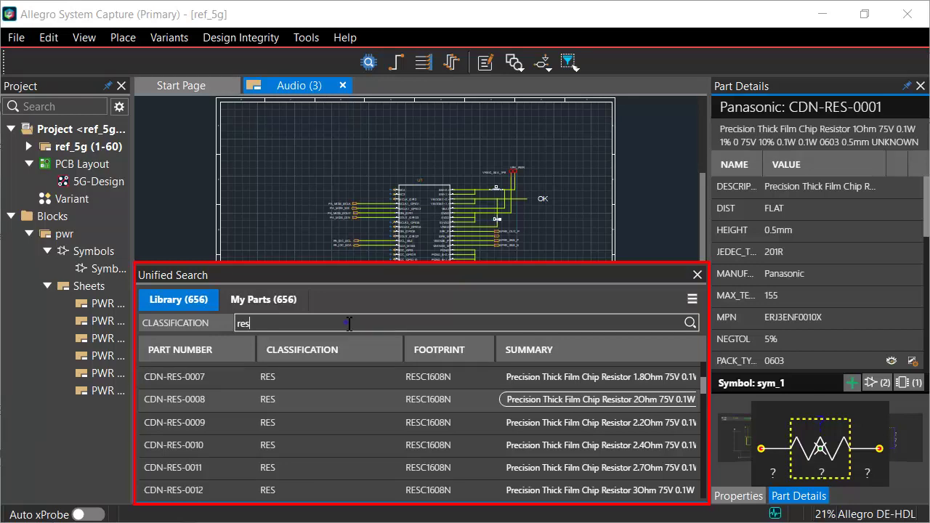
pyautogui.write('10ohm')
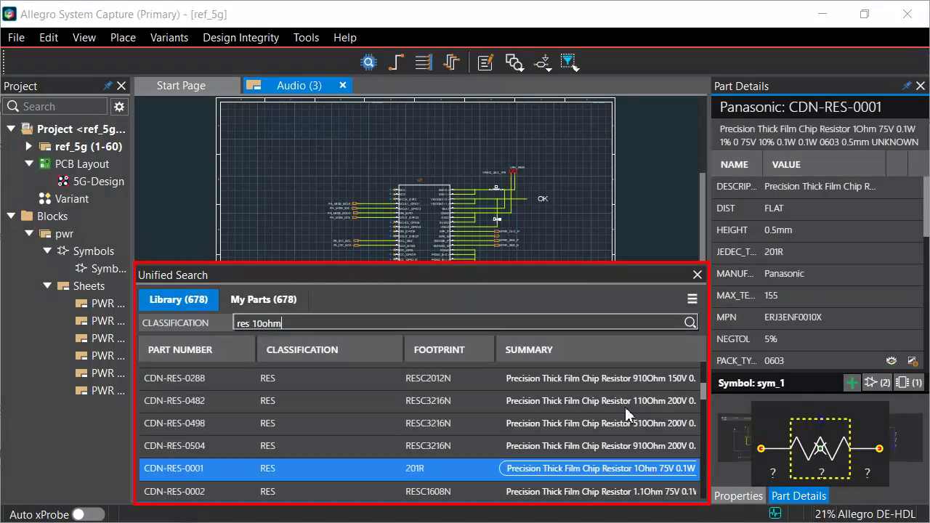
pyautogui.scroll(-3, 625, 411)
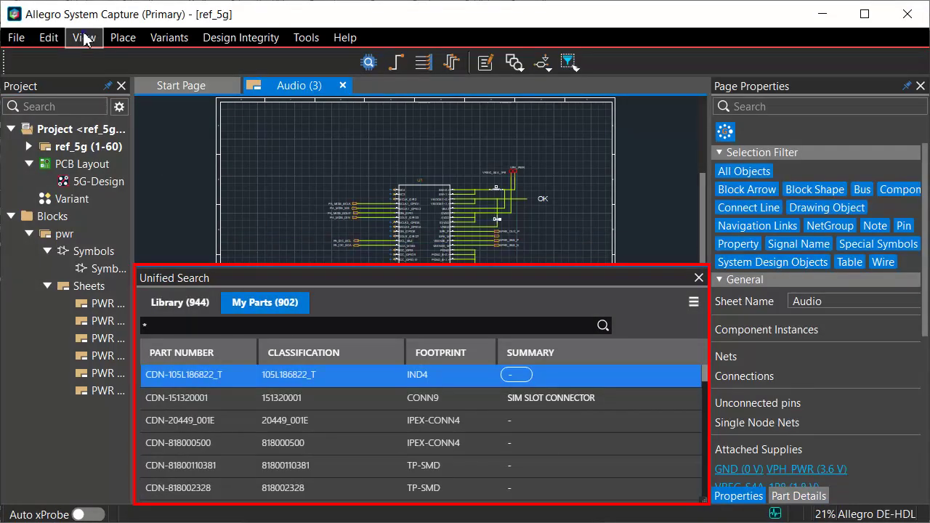
# - Show the Command window and the Session Log for the ref_5g design
pyautogui.click(84, 39)
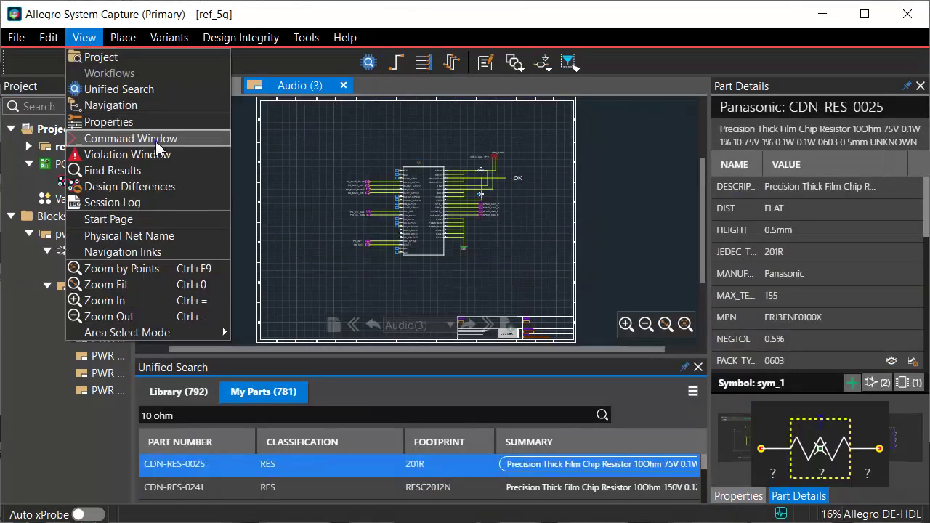
pyautogui.click(149, 138)
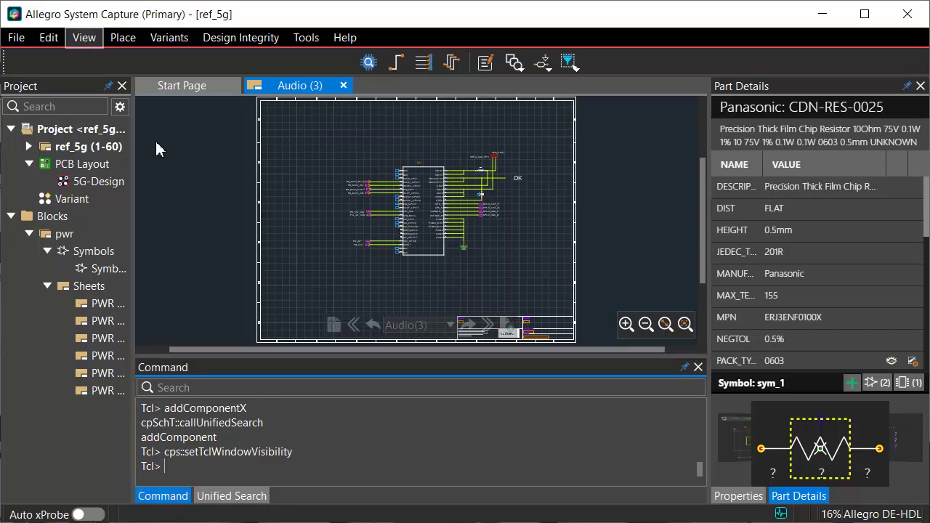
pyautogui.click(83, 38)
pyautogui.click(112, 201)
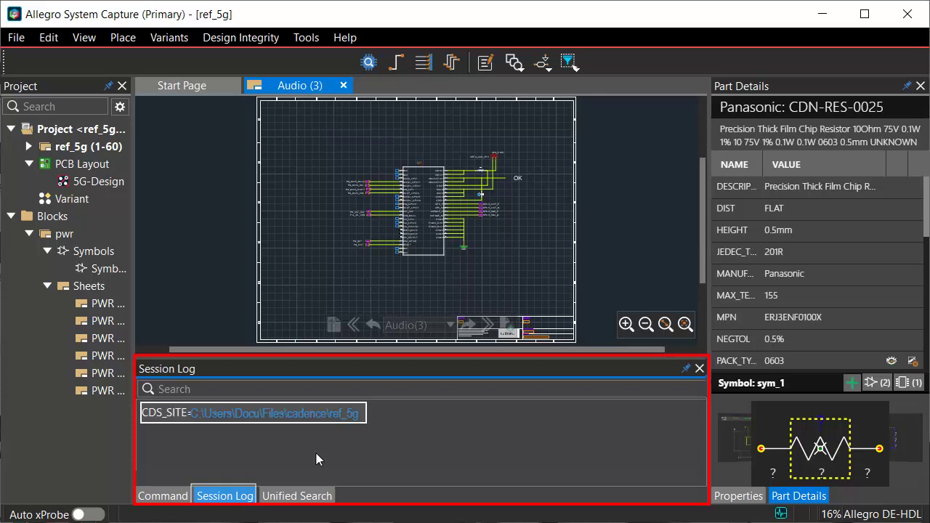
pyautogui.hotkey('alt', 'v')
pyautogui.press('Return')
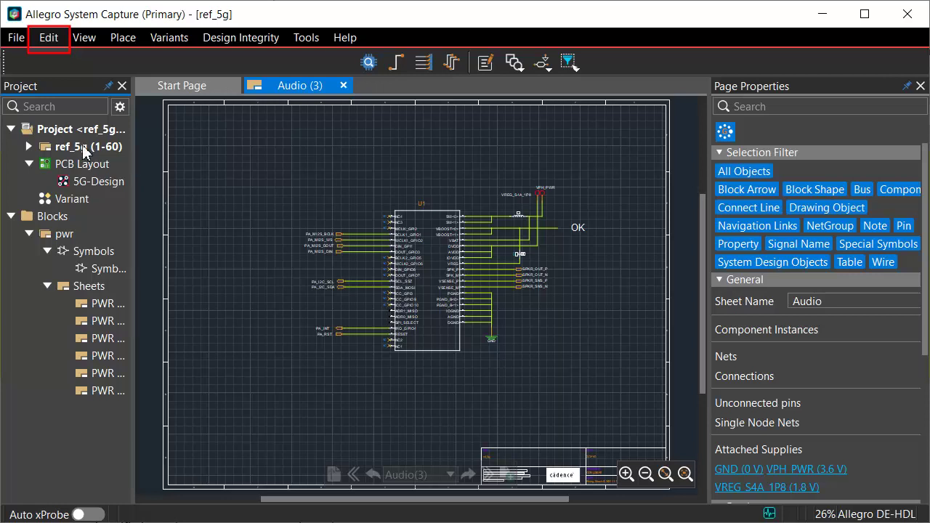
# - Find PA_RST in the design and review the matching wires in the find results
pyautogui.click(48, 37)
pyautogui.click(80, 169)
pyautogui.write('PA_RST')
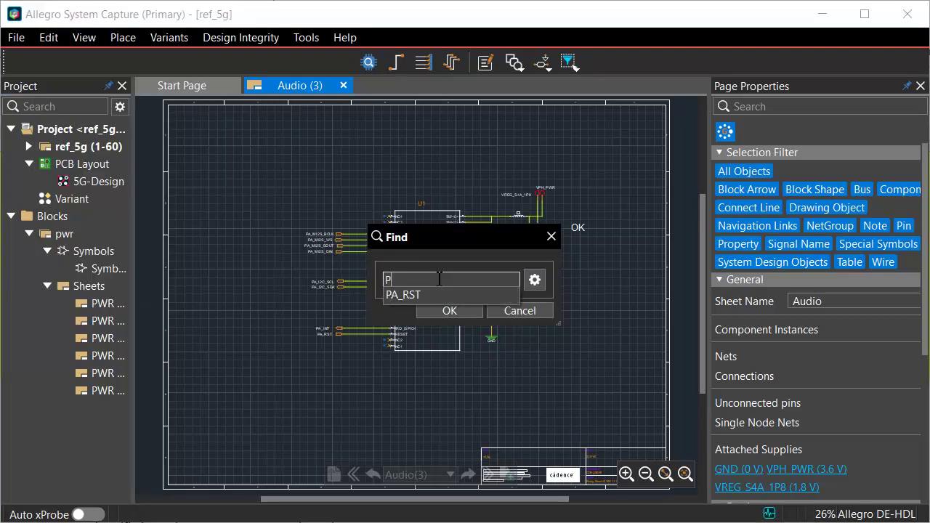
pyautogui.click(465, 312)
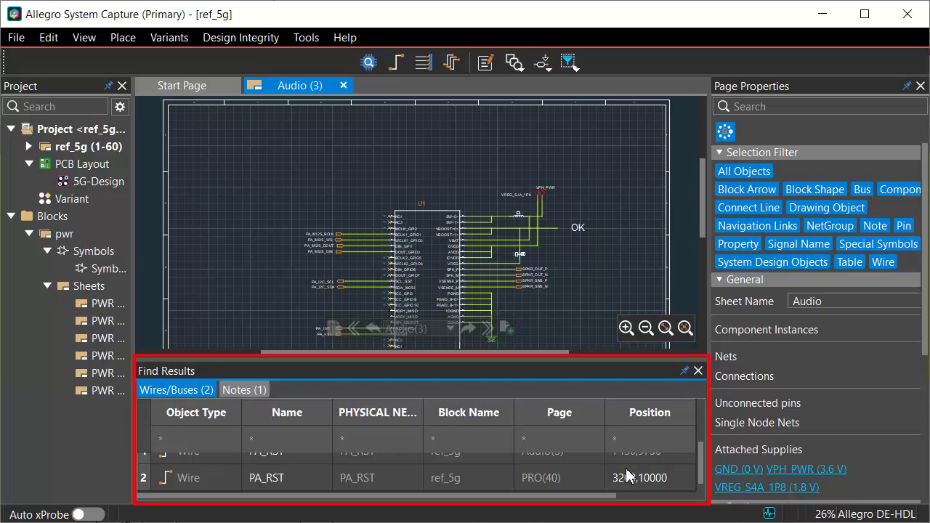
pyautogui.scroll(1, 626, 476)
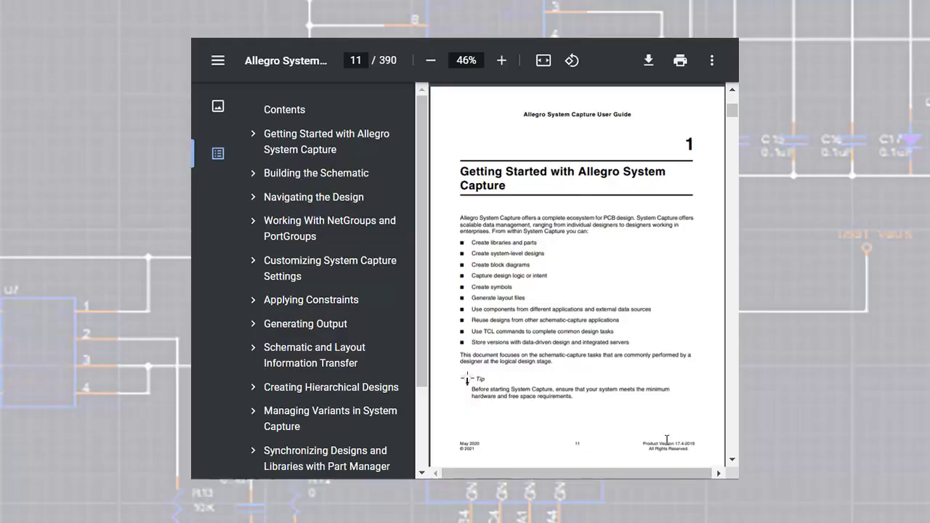